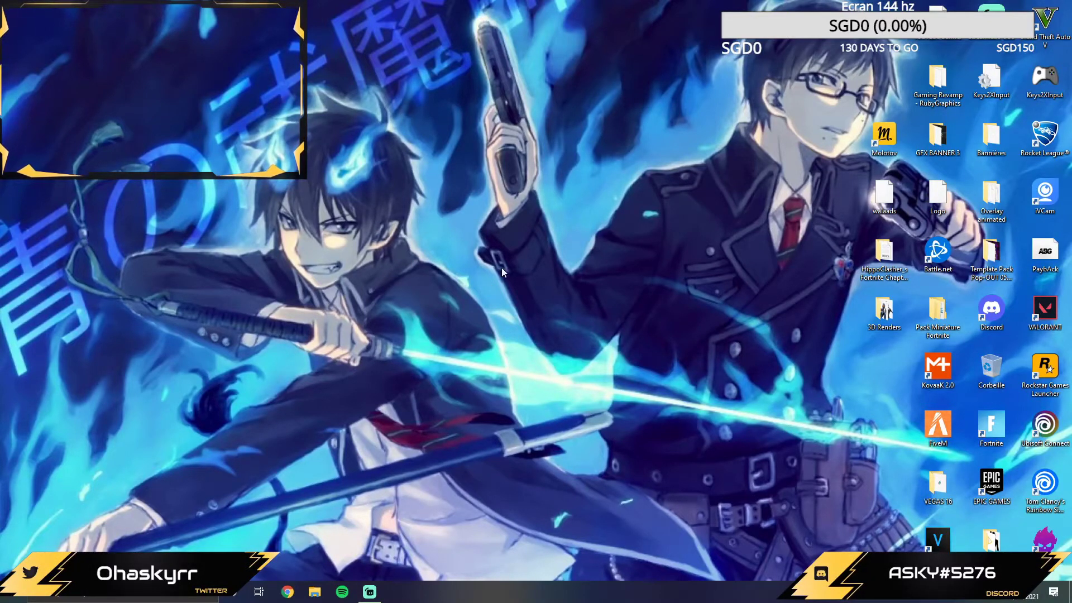
right_click(501, 268)
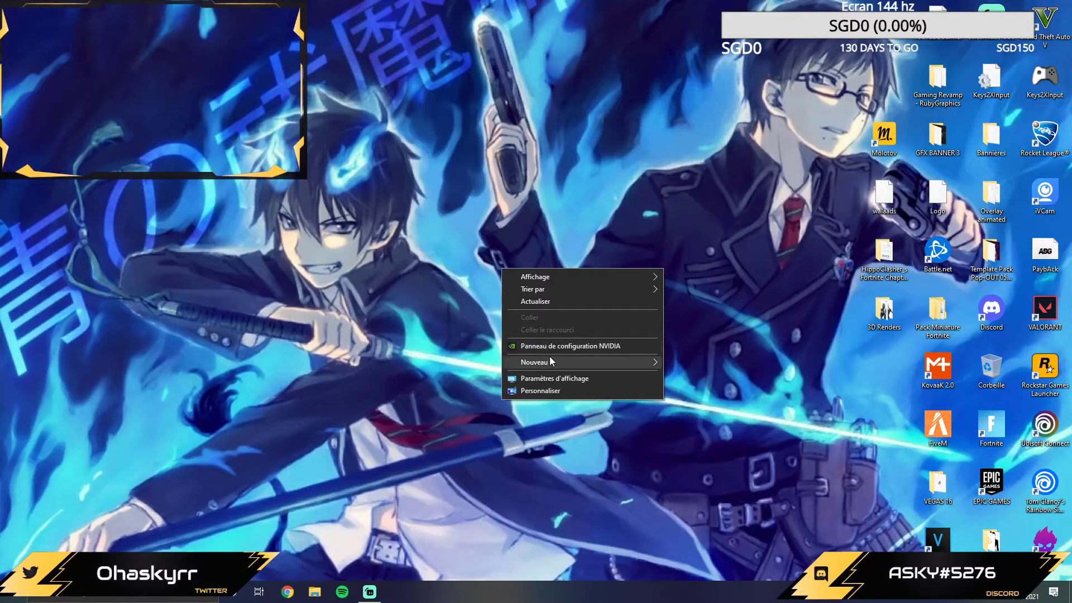
mouse_move(550, 361)
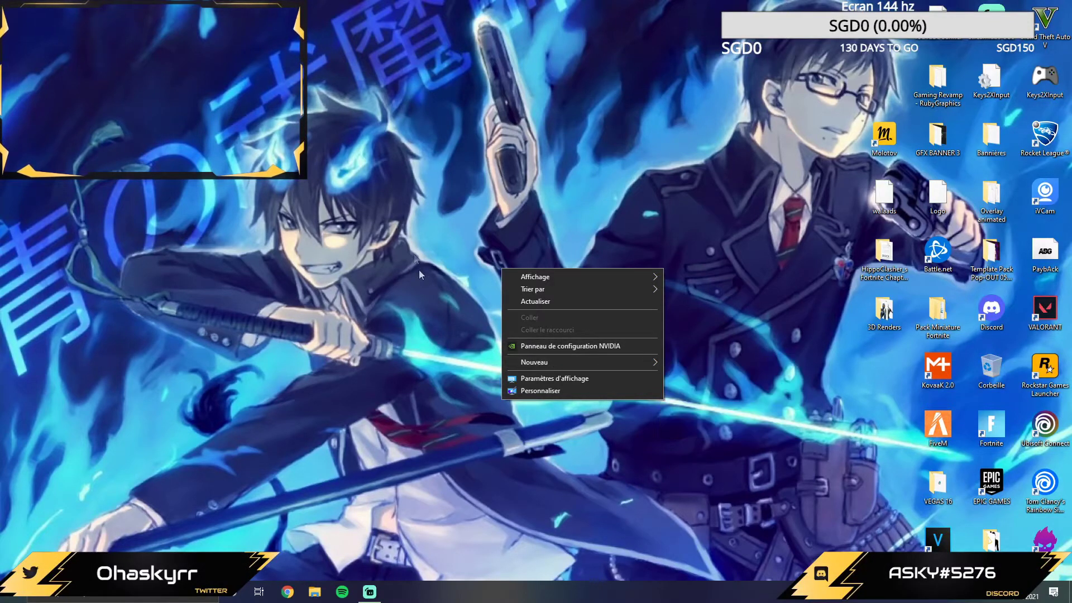
click(516, 240)
Open the NVIDIA control panel from the desktop and go to the page for changing the resolution
right_click(514, 238)
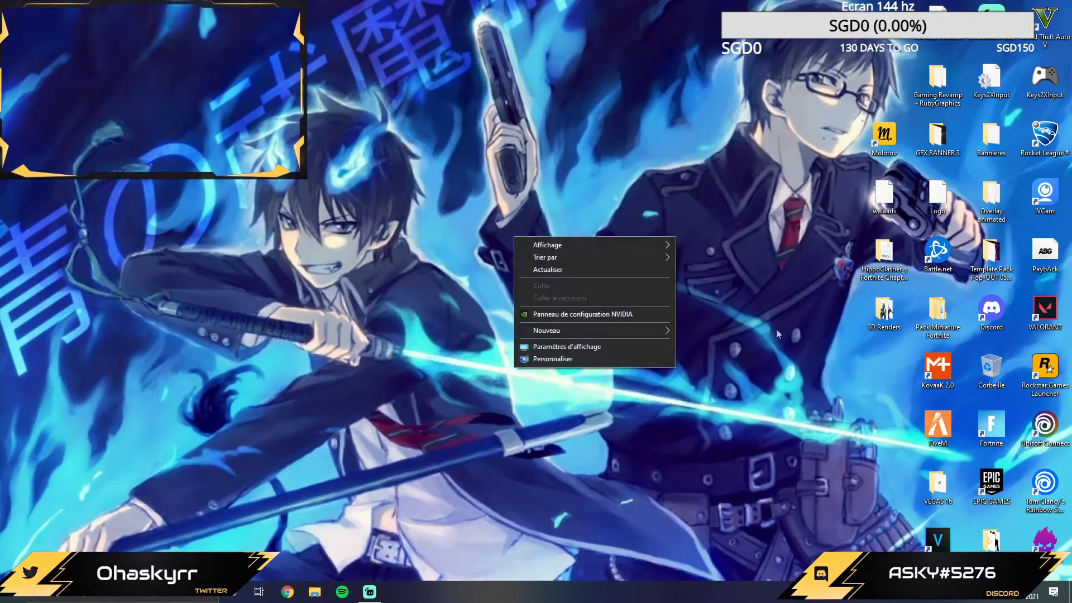
click(530, 315)
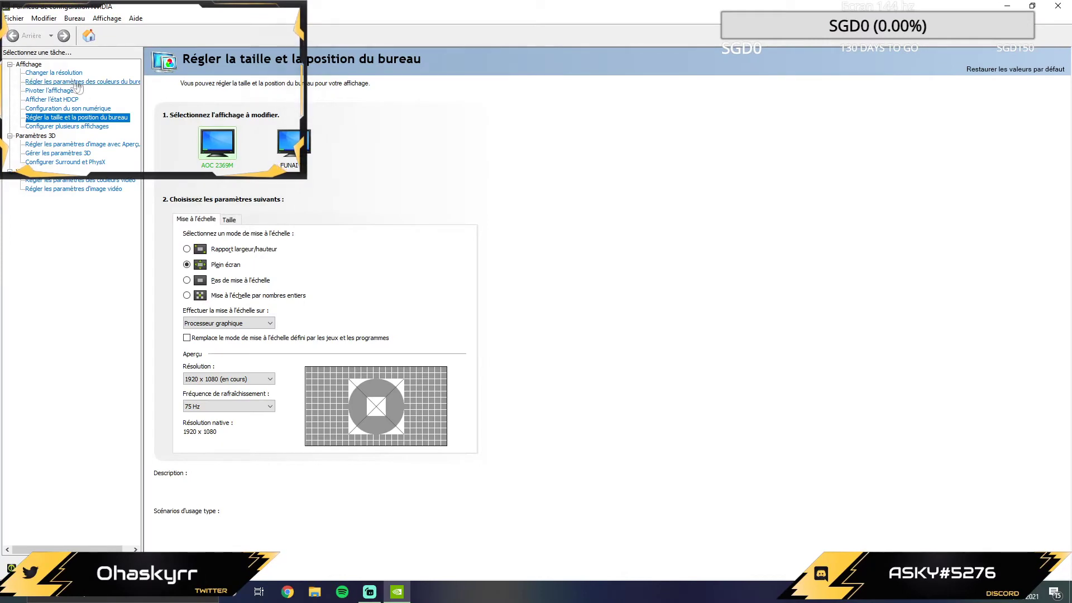
click(42, 73)
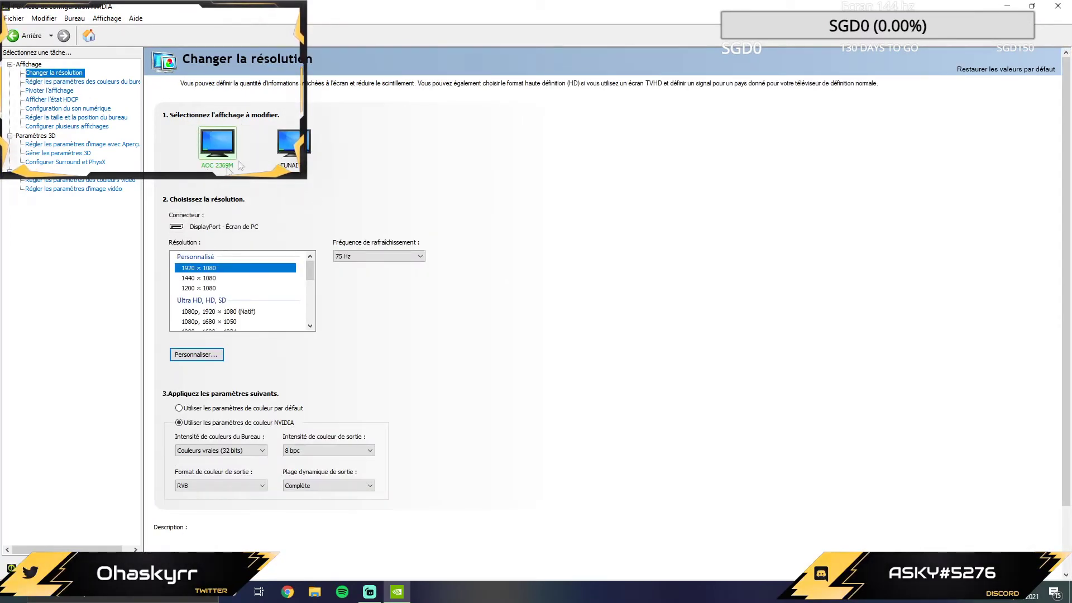
Apply the native 1080p, 1920 × 1080 resolution to the AOC 2369M display and close the confirmation
click(290, 311)
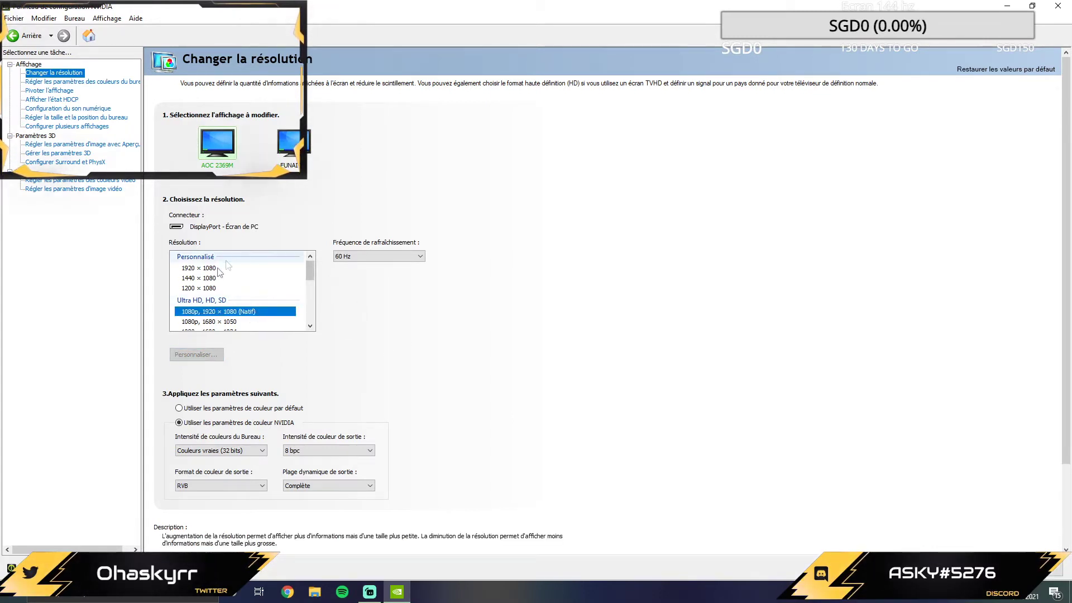
click(245, 268)
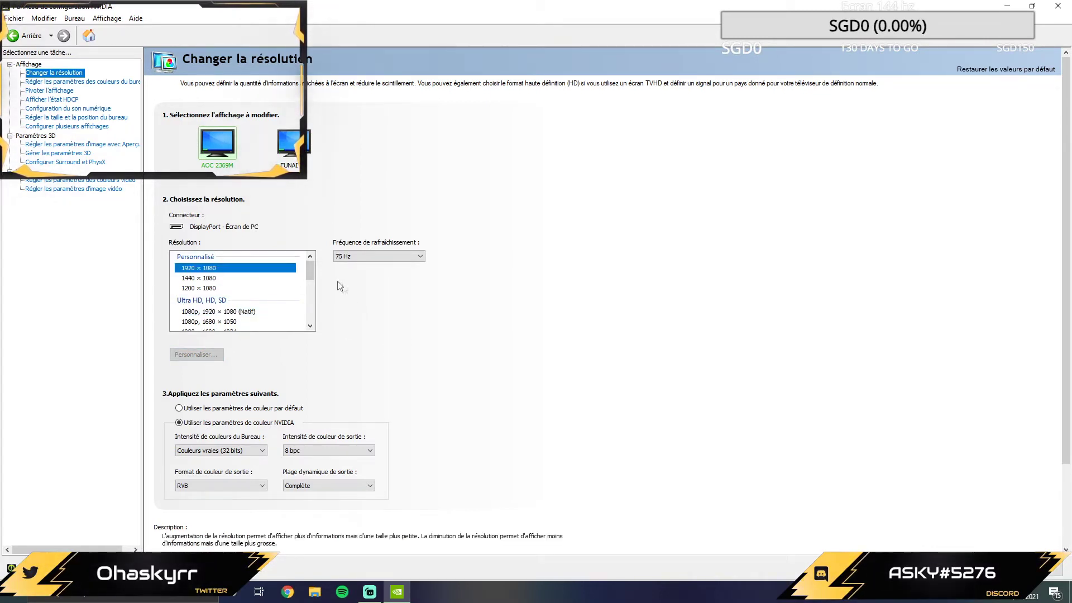
click(262, 311)
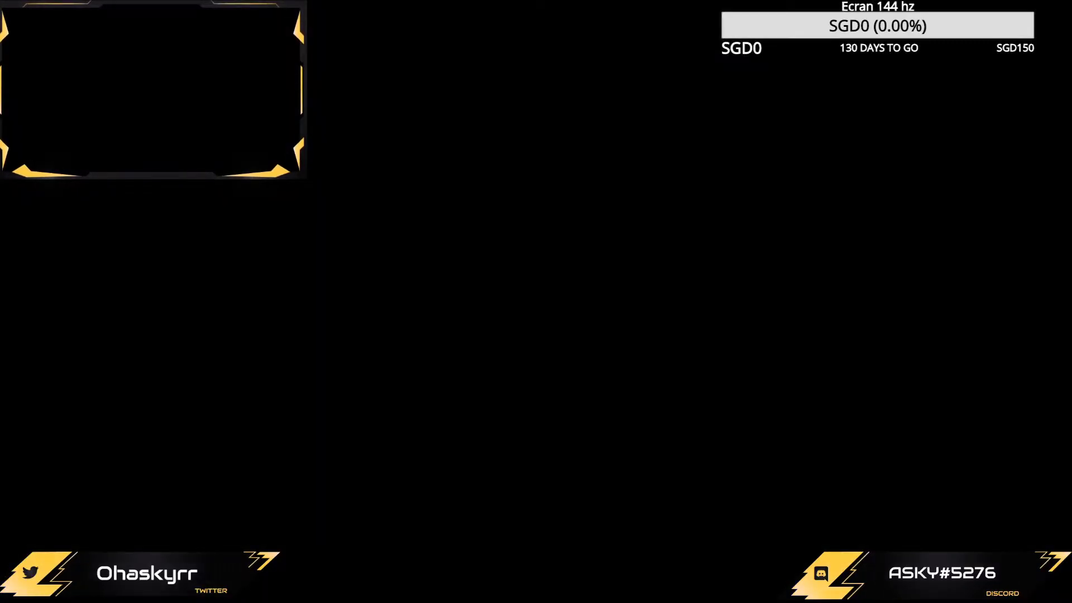
key(Return)
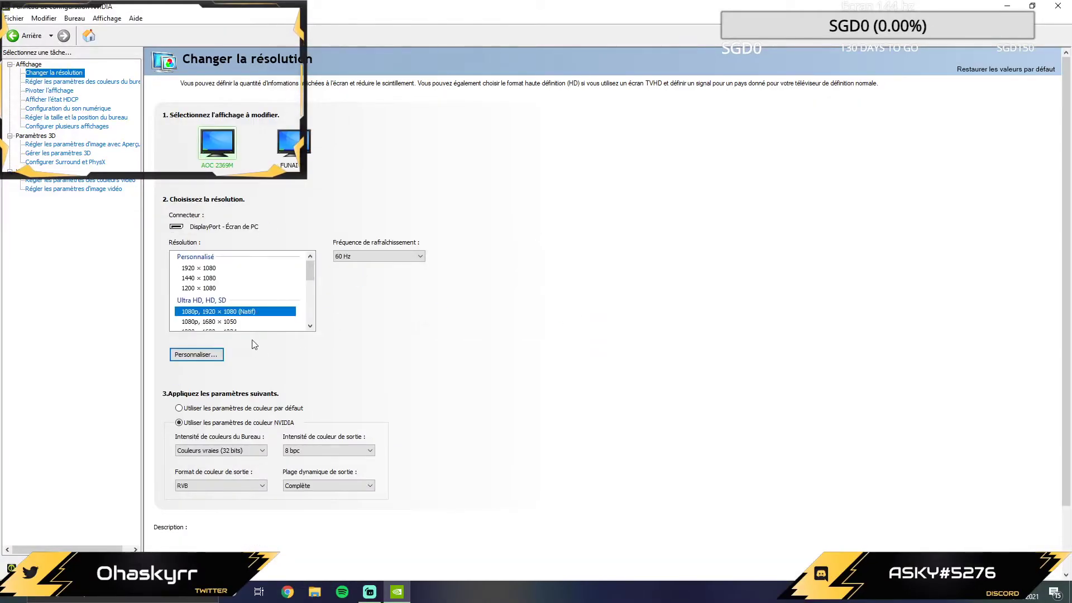
Open the custom resolution creation form, leaving resolutions not exposed by the display enabled
click(209, 353)
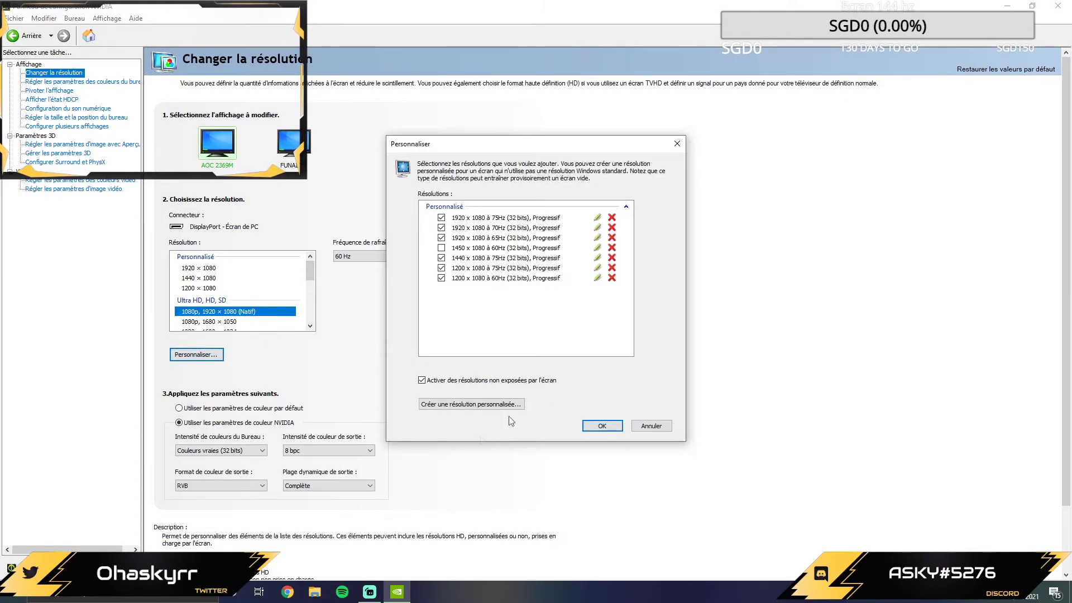
click(471, 384)
click(441, 385)
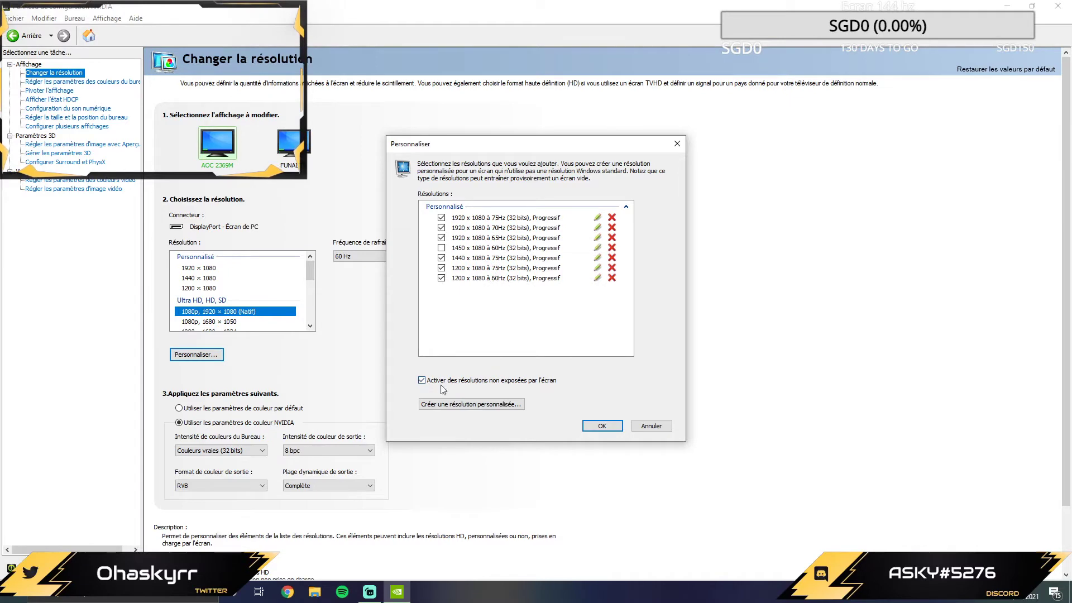
click(462, 406)
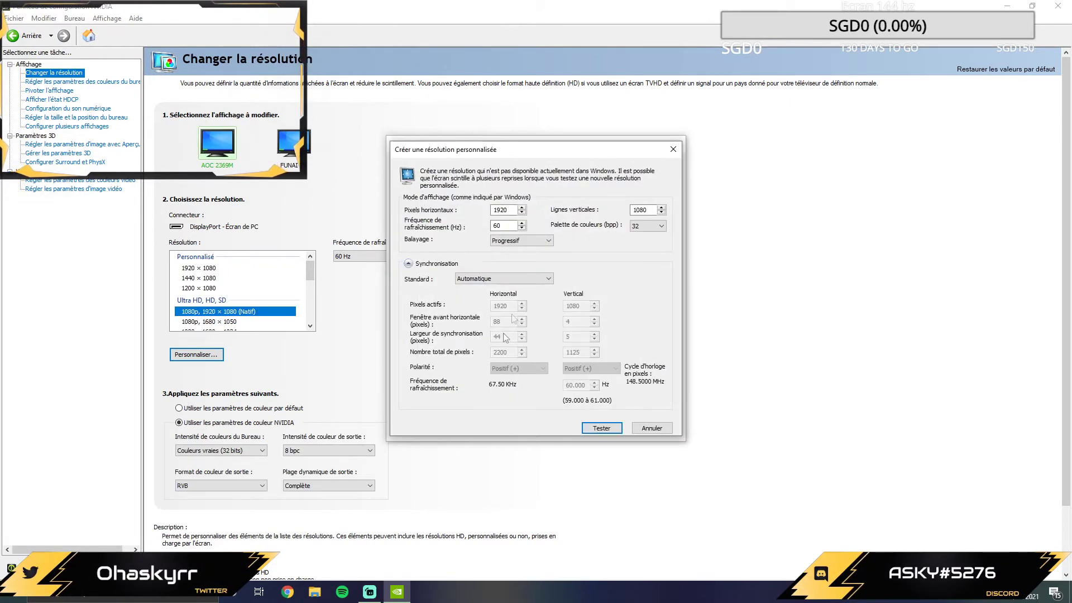
Try to test a custom 1920 × 1080 resolution at 65 Hz, then leave the resolution customization
click(508, 210)
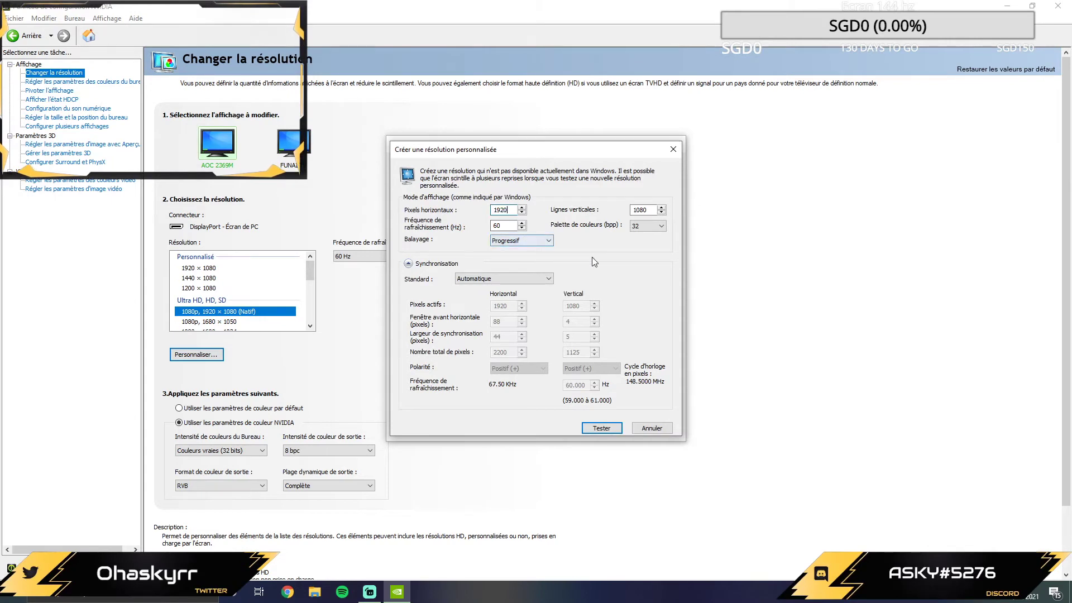
double_click(505, 226)
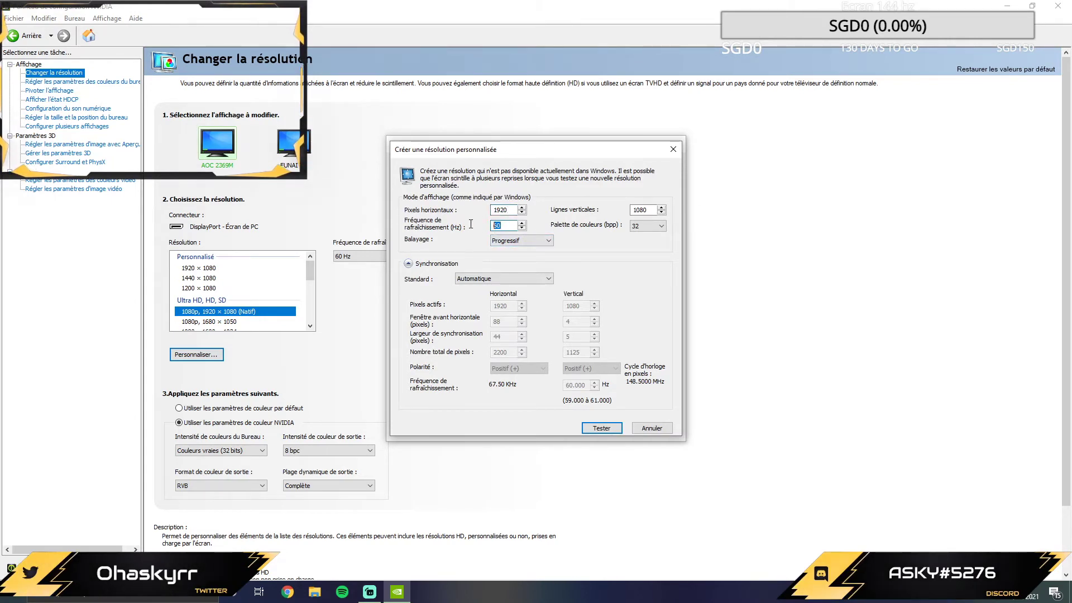
click(503, 226)
key(BackSpace)
key(Tab)
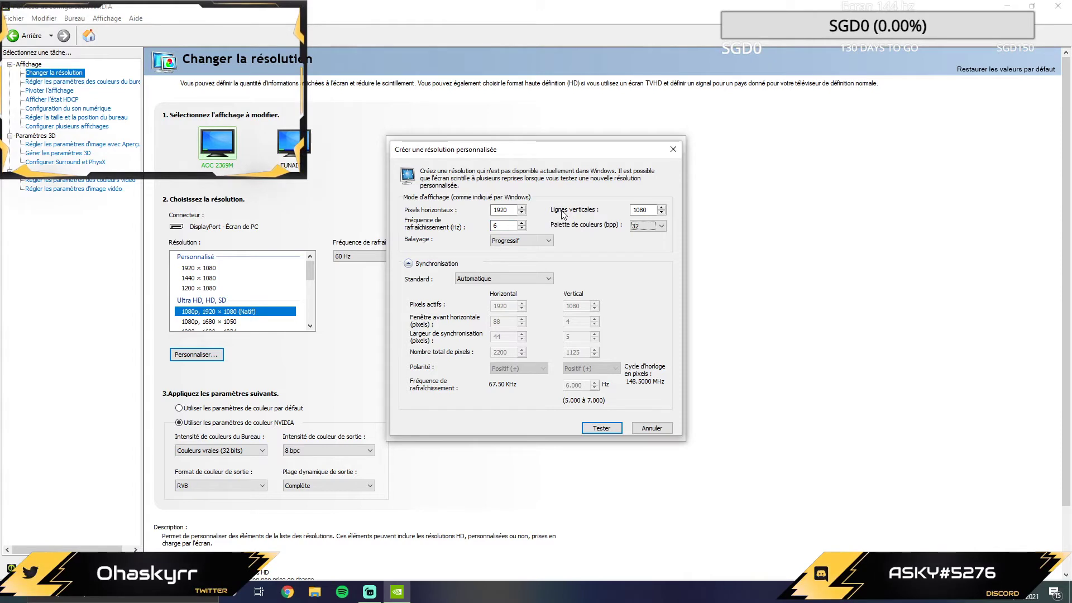
click(502, 226)
text(5)
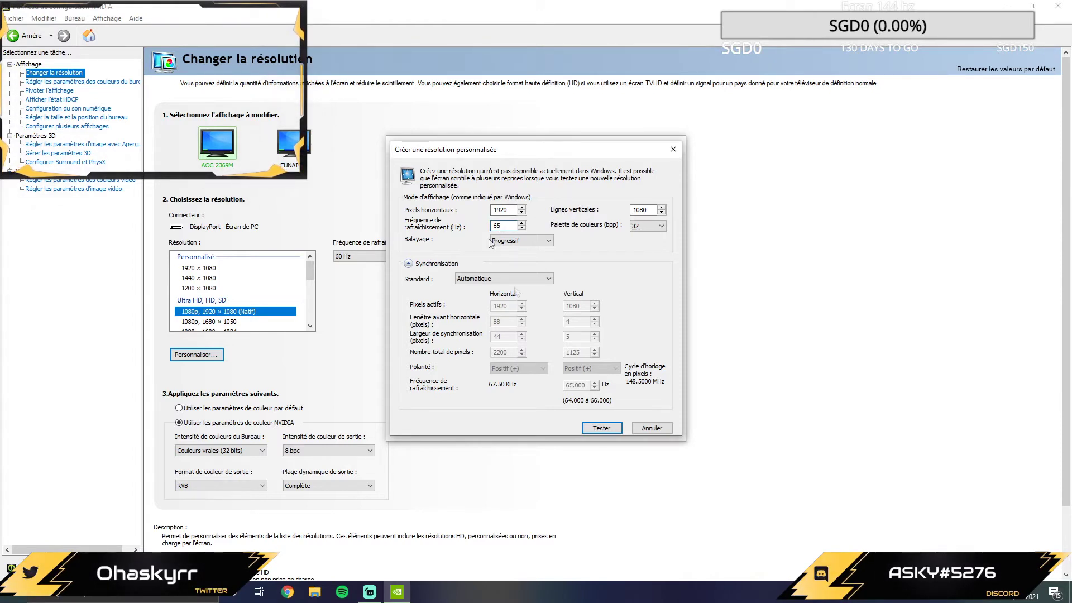
click(603, 430)
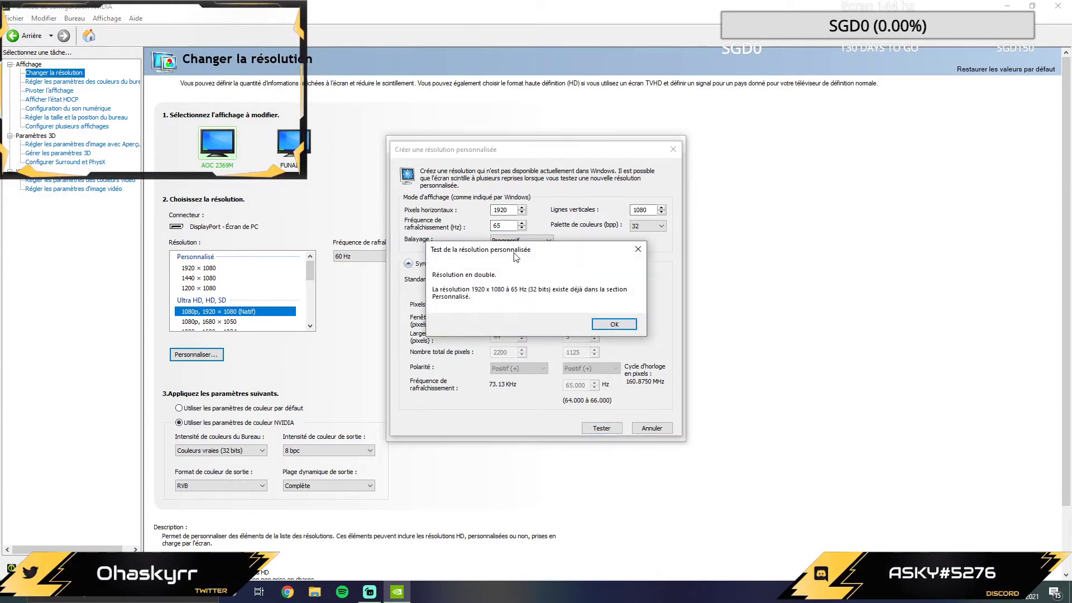
click(614, 324)
click(674, 149)
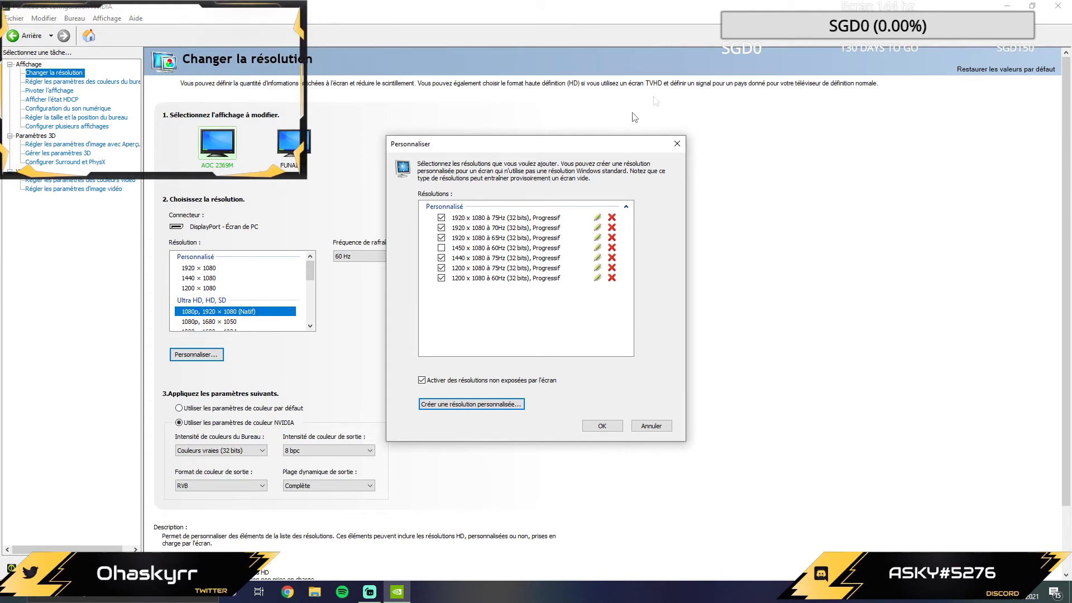
click(677, 144)
Apply the custom 1920 × 1080 resolution at 75 Hz and keep the modified desktop configuration
click(223, 268)
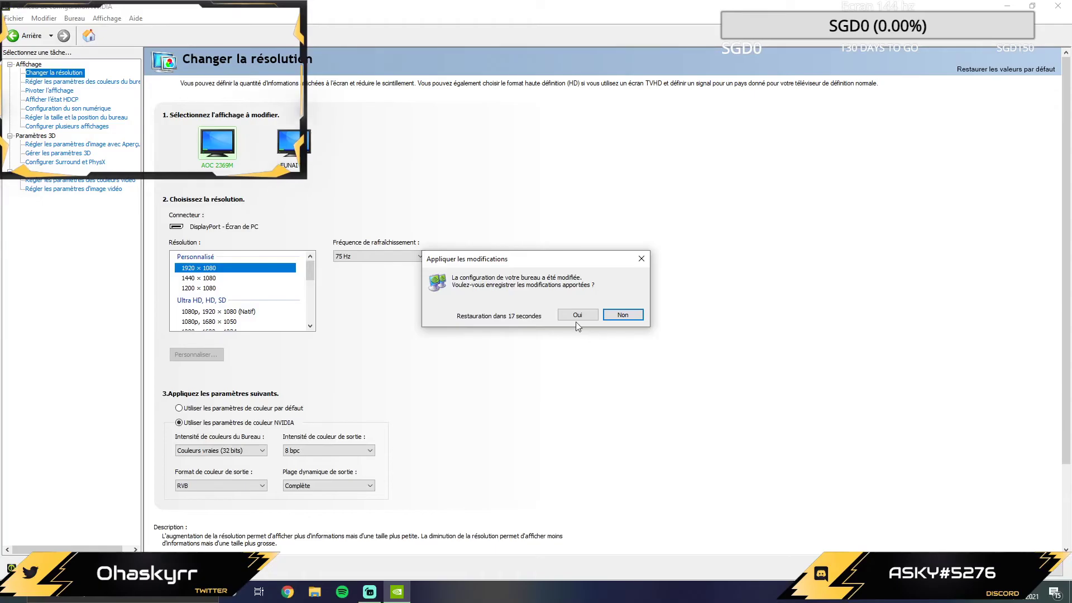
click(576, 316)
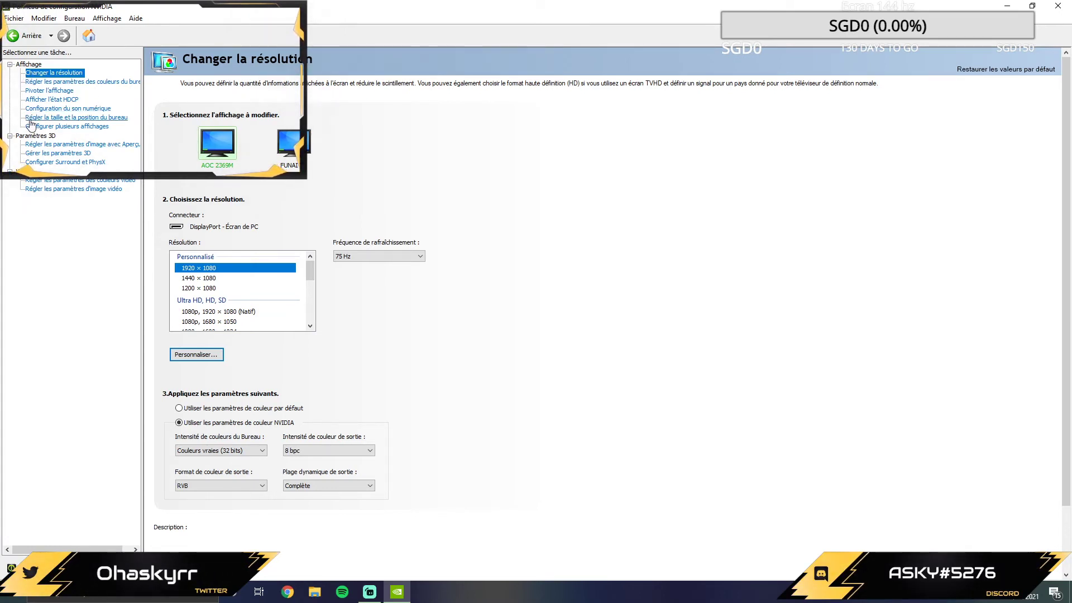
Examine the scaling modes, the override option and the preview resolution and refresh rate in the desktop size and position settings
click(101, 118)
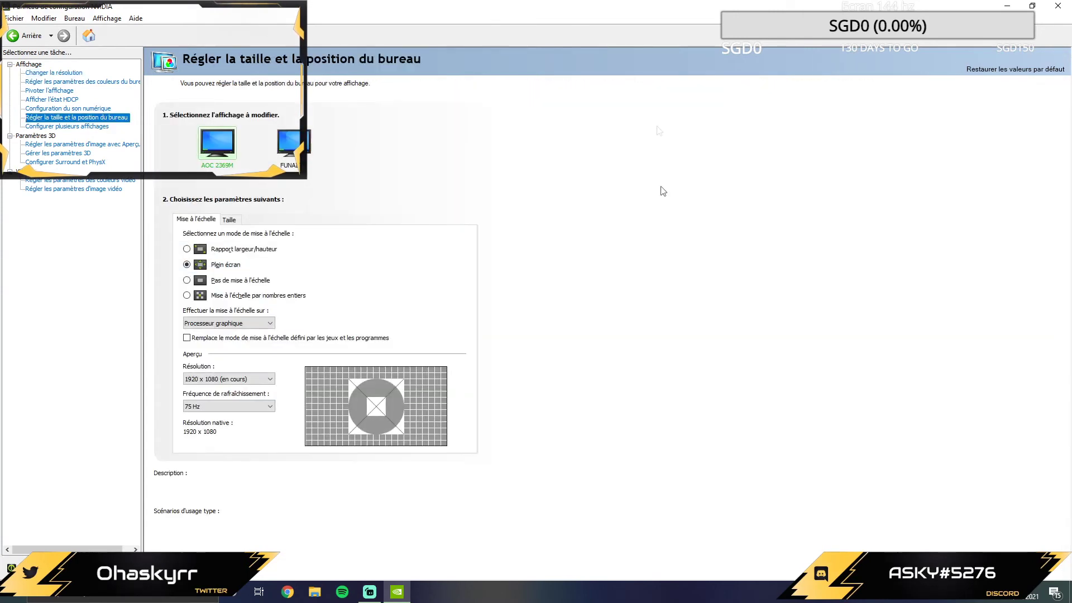
mouse_move(222, 269)
mouse_move(186, 252)
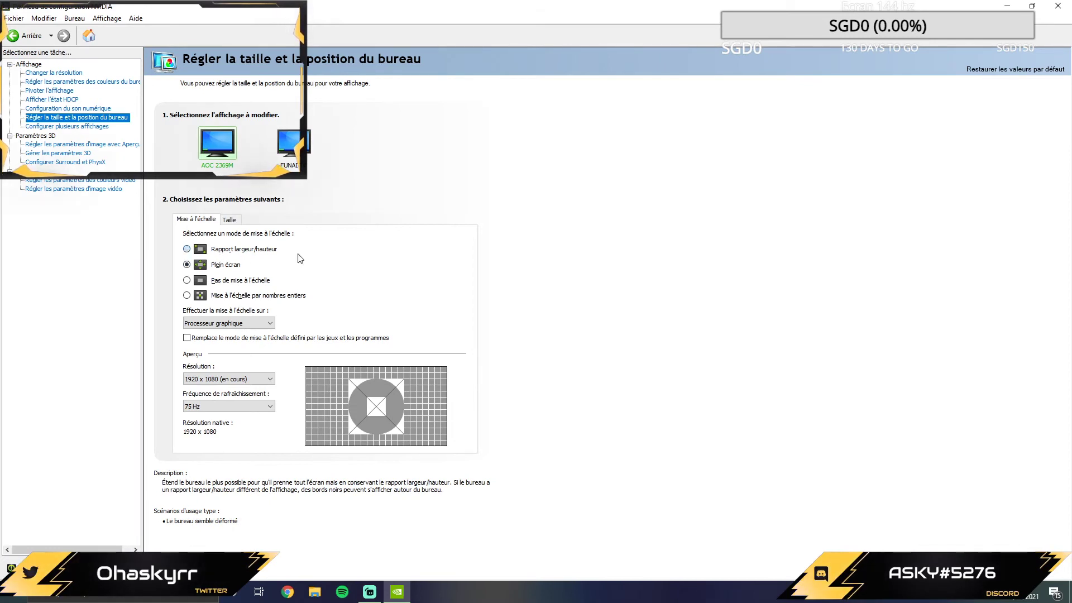
mouse_move(187, 274)
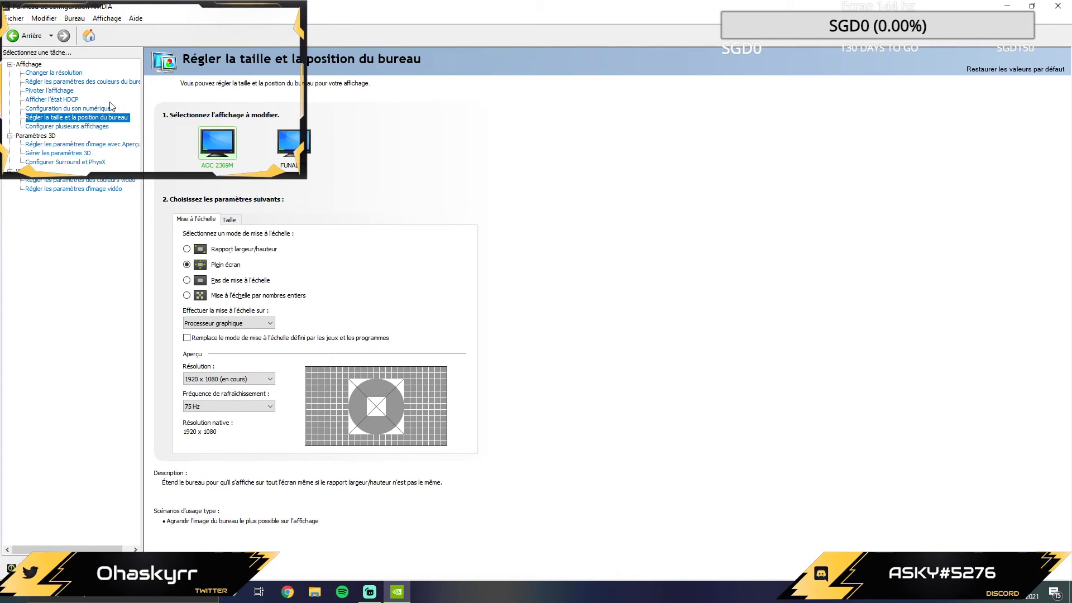
mouse_move(332, 343)
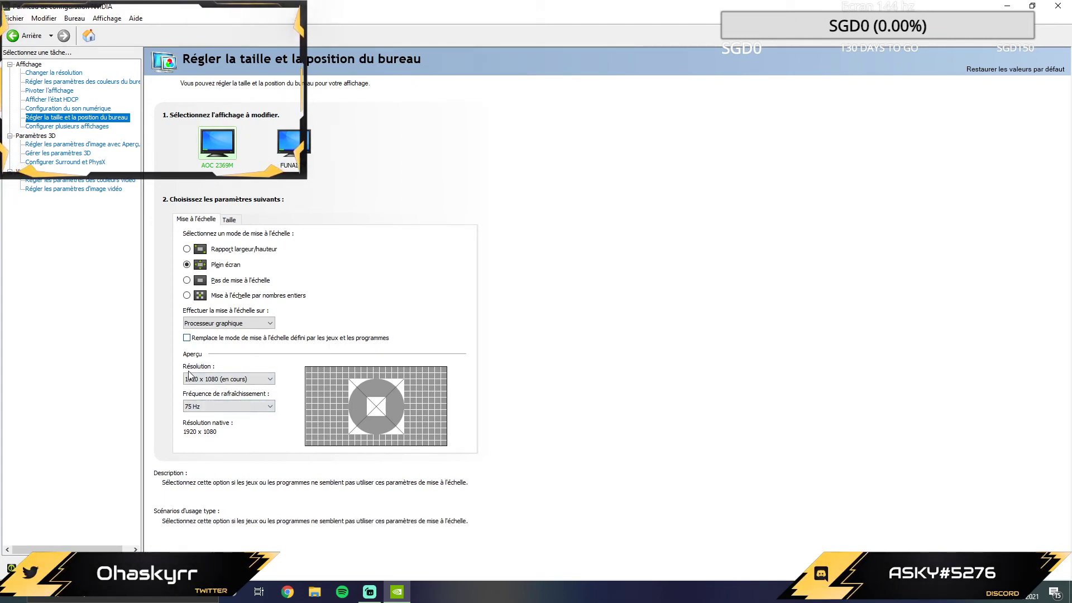
click(207, 406)
click(220, 397)
click(232, 379)
click(224, 379)
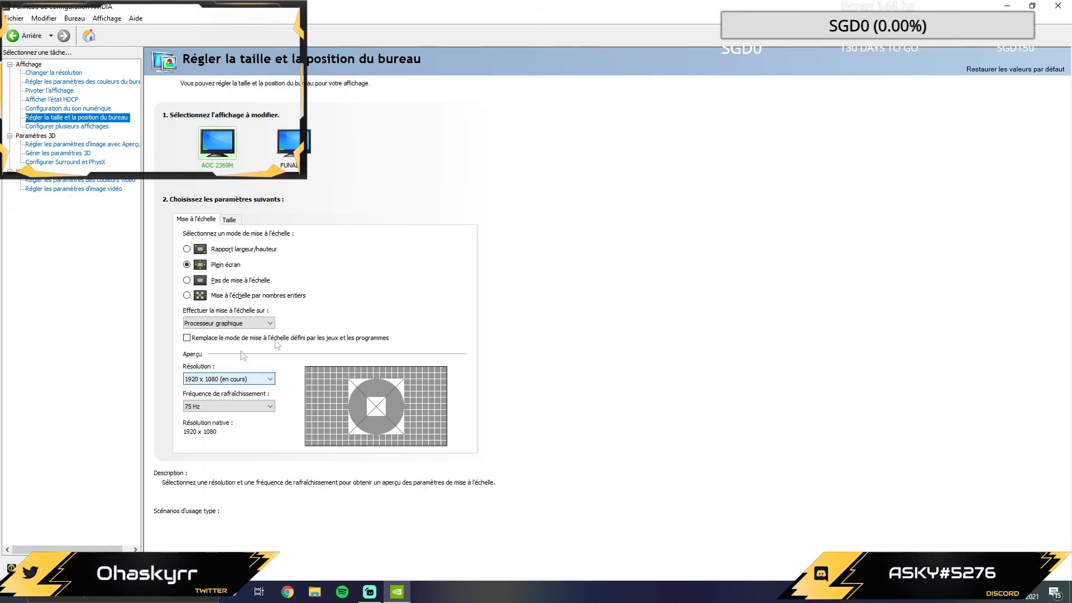
Return to the resolution settings, select the custom 1440 × 1080 resolution and check its available refresh rates
click(45, 75)
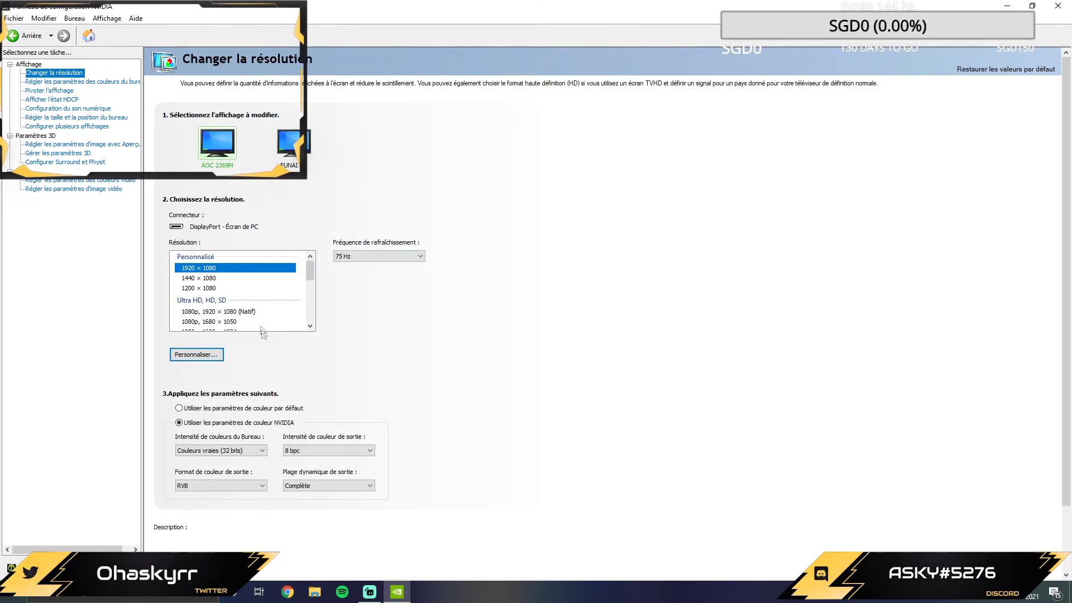
click(198, 278)
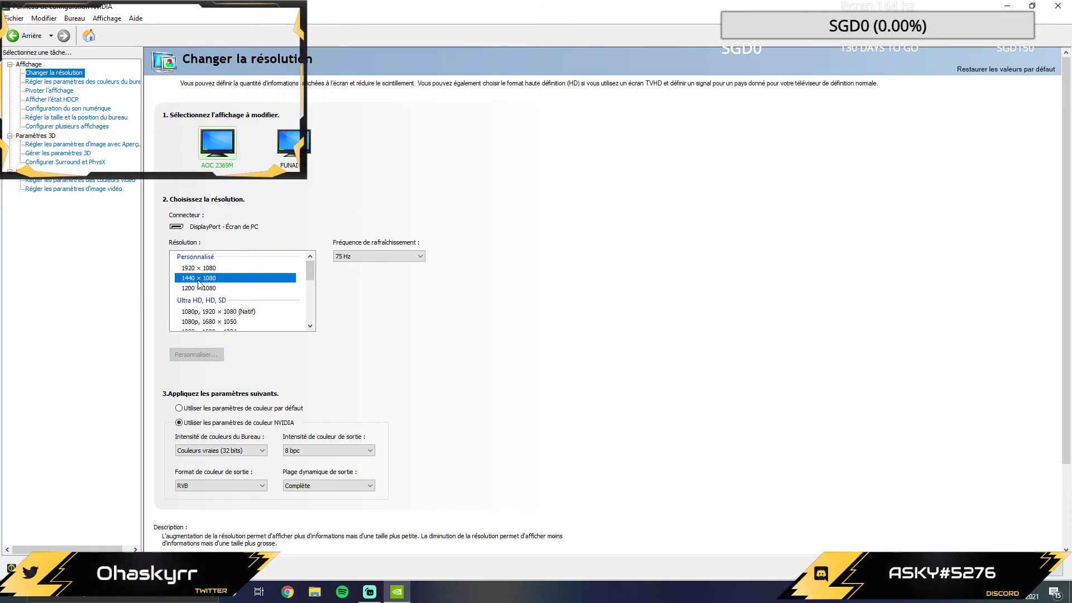
click(363, 256)
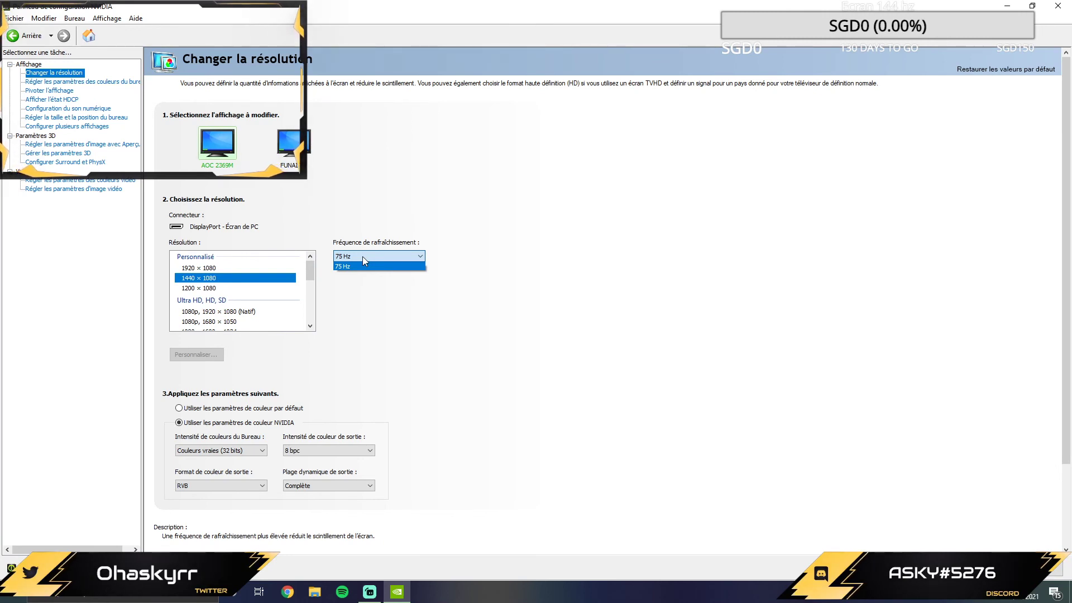
click(363, 256)
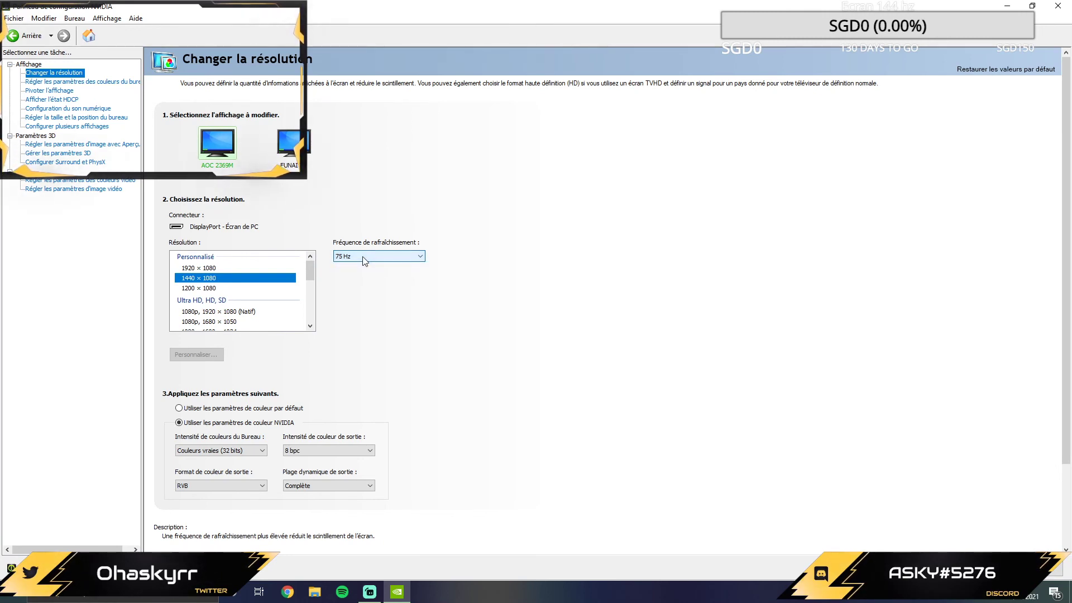